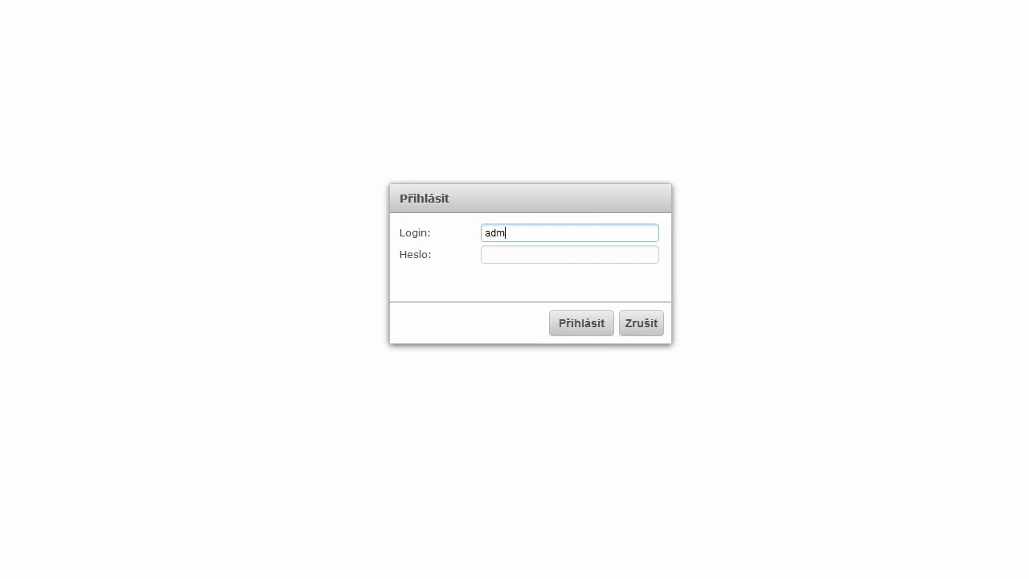
# Step: Sign in to MikroBill by entering the administrator password and submitting Přihlásit
pyautogui.click(503, 254)
pyautogui.write('admin')
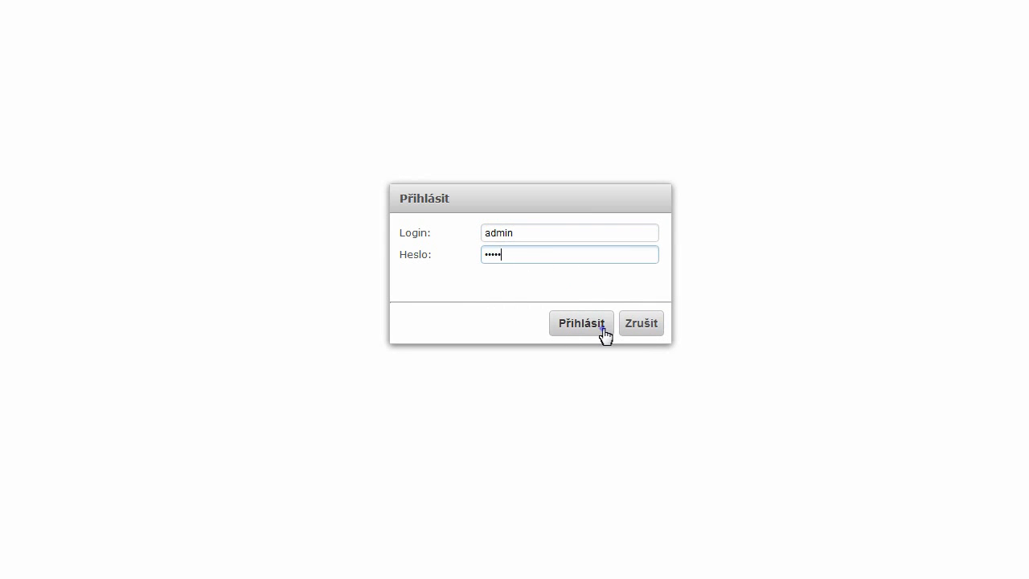
pyautogui.click(605, 336)
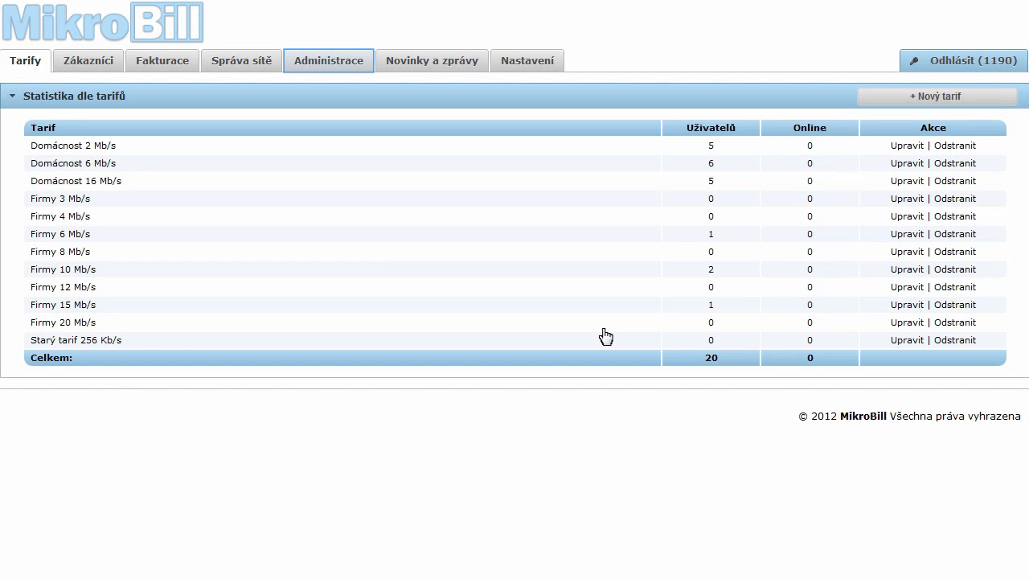
# Step: Under Administrace > Partneři, create partner 'WiMAX reseller' with an 8 % partner share
pyautogui.click(328, 66)
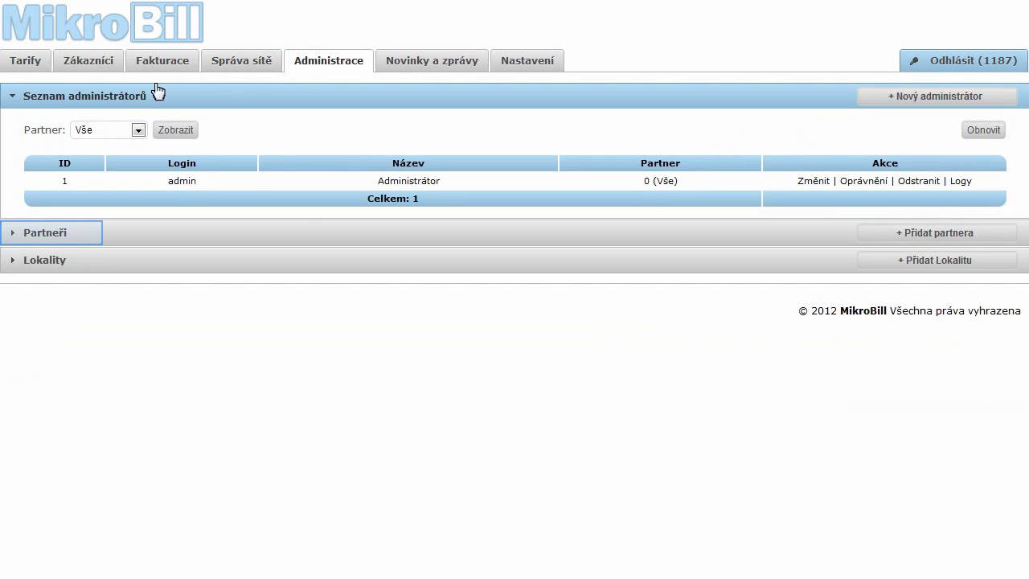
pyautogui.click(41, 238)
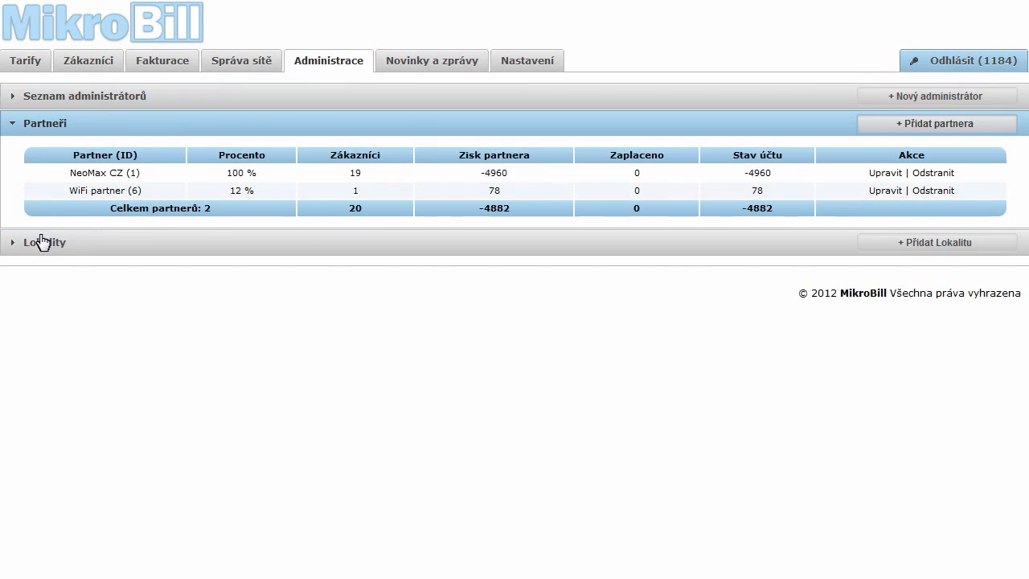
pyautogui.click(948, 131)
pyautogui.write('WiMAX reseller')
pyautogui.click(547, 289)
pyautogui.write('8')
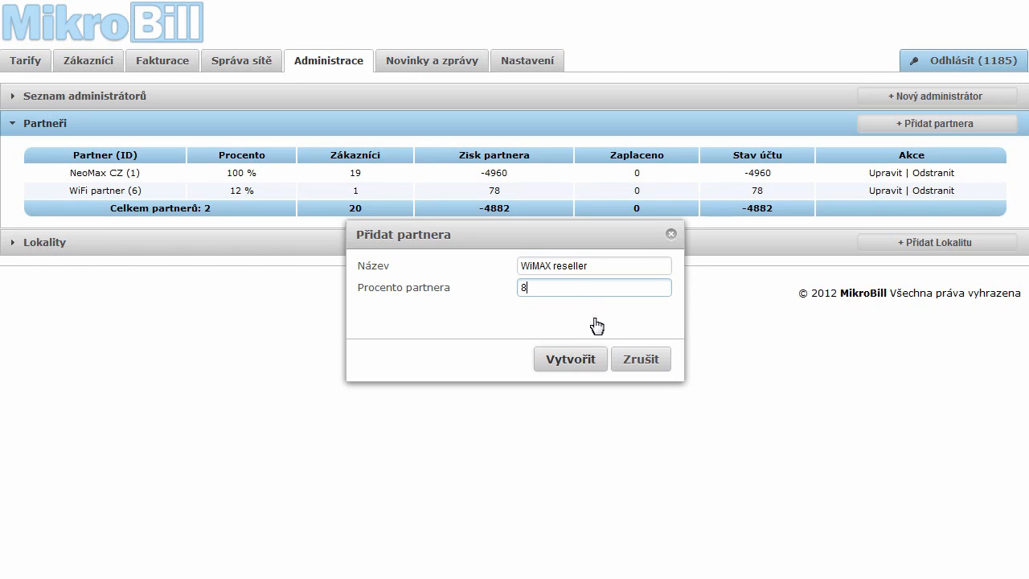
pyautogui.click(569, 359)
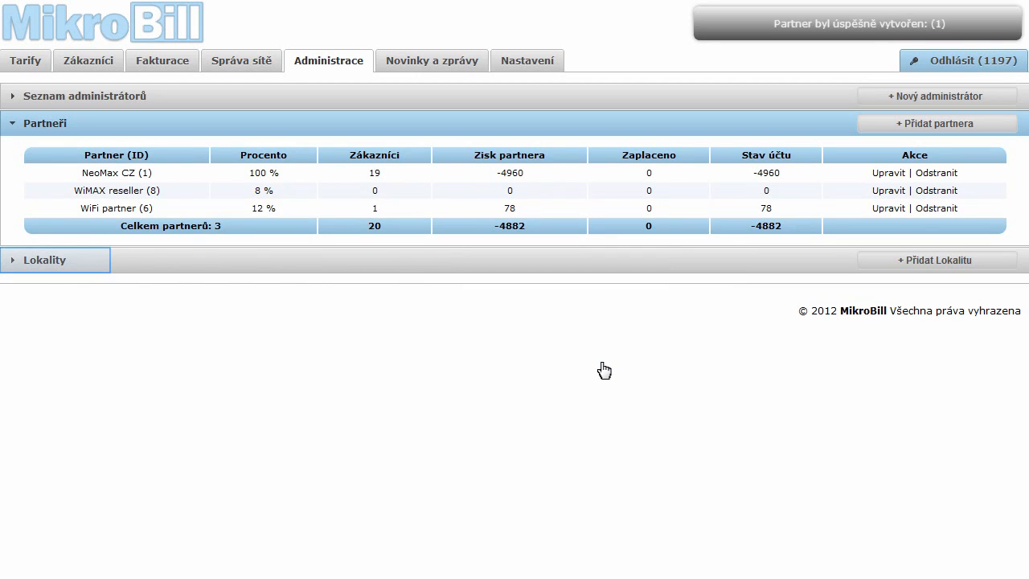
# Step: Create locality 'Praha 2, Vinohrady' under Lokality, then return to the Tarify list
pyautogui.click(28, 265)
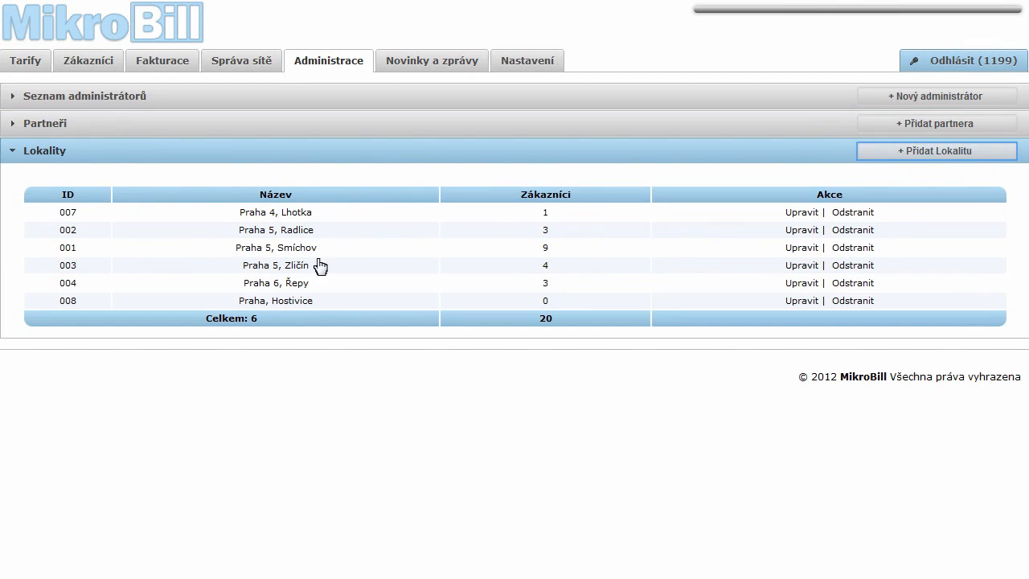
pyautogui.click(912, 153)
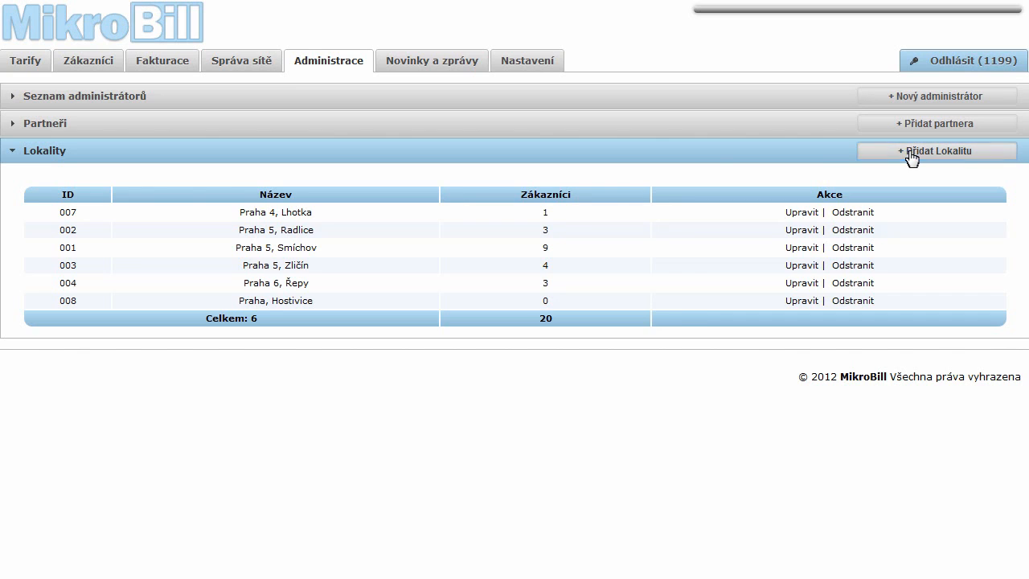
pyautogui.click(563, 281)
pyautogui.write('Praha')
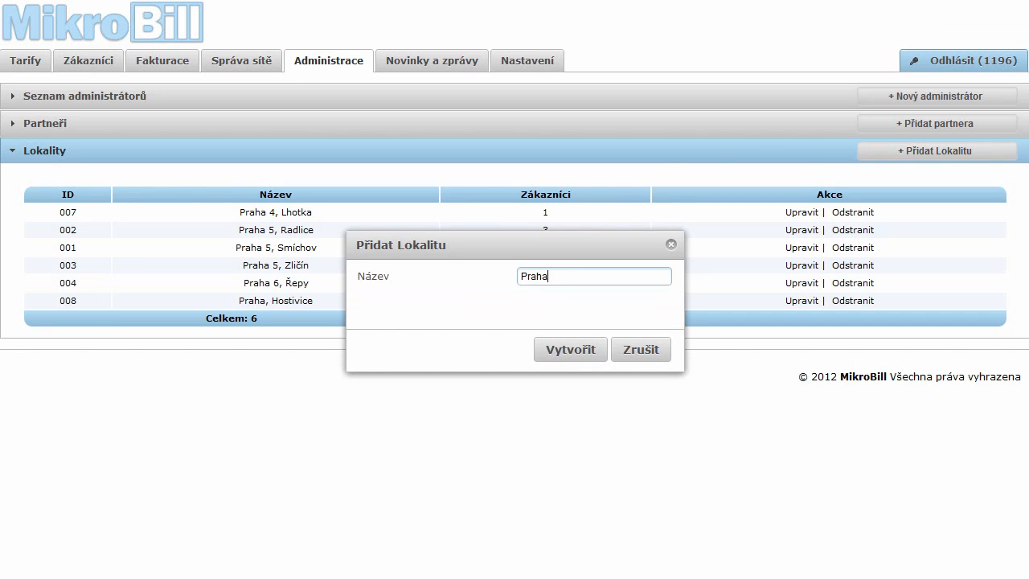
pyautogui.write(' 2, Vinohrady')
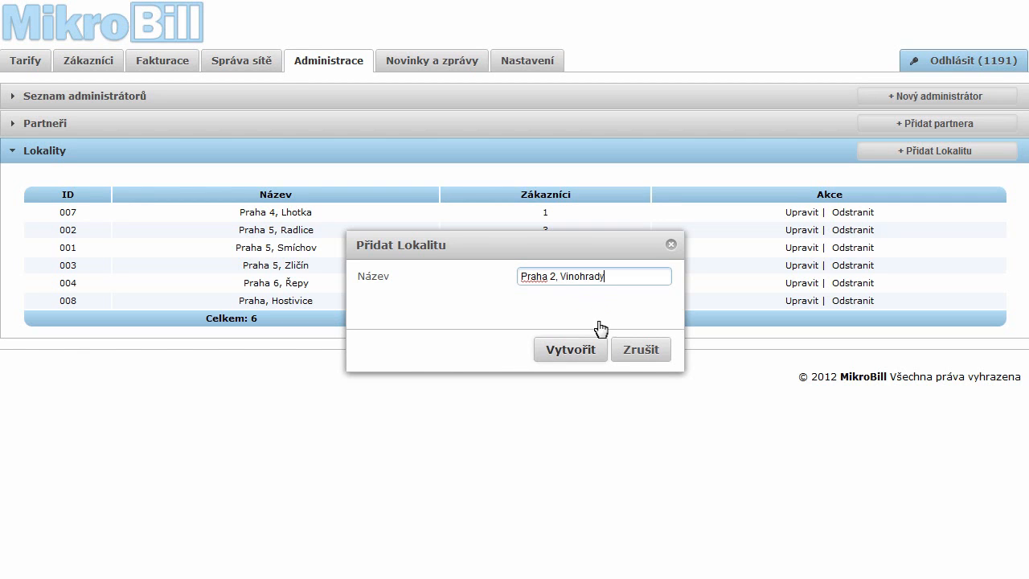
pyautogui.click(601, 357)
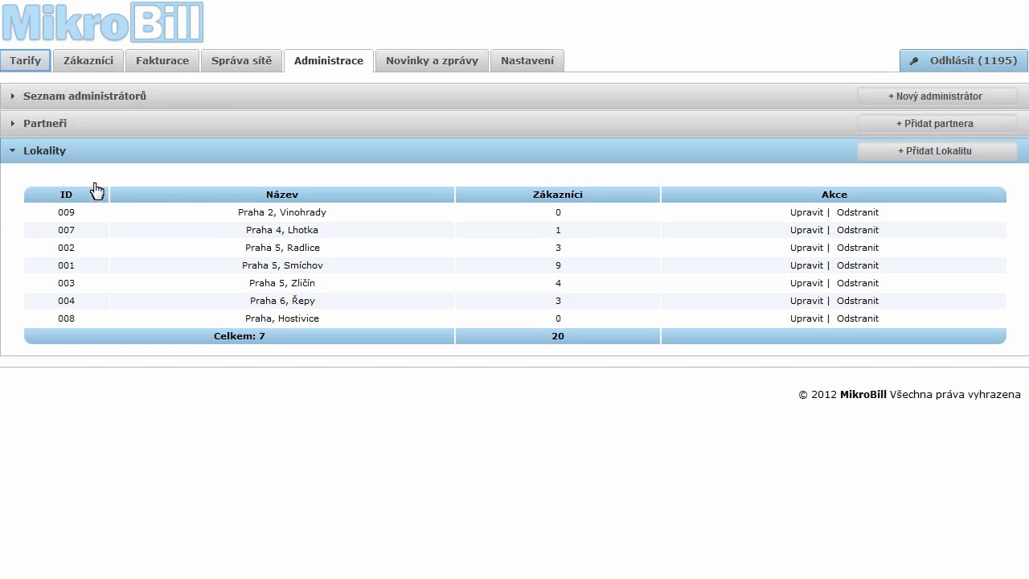
pyautogui.click(37, 62)
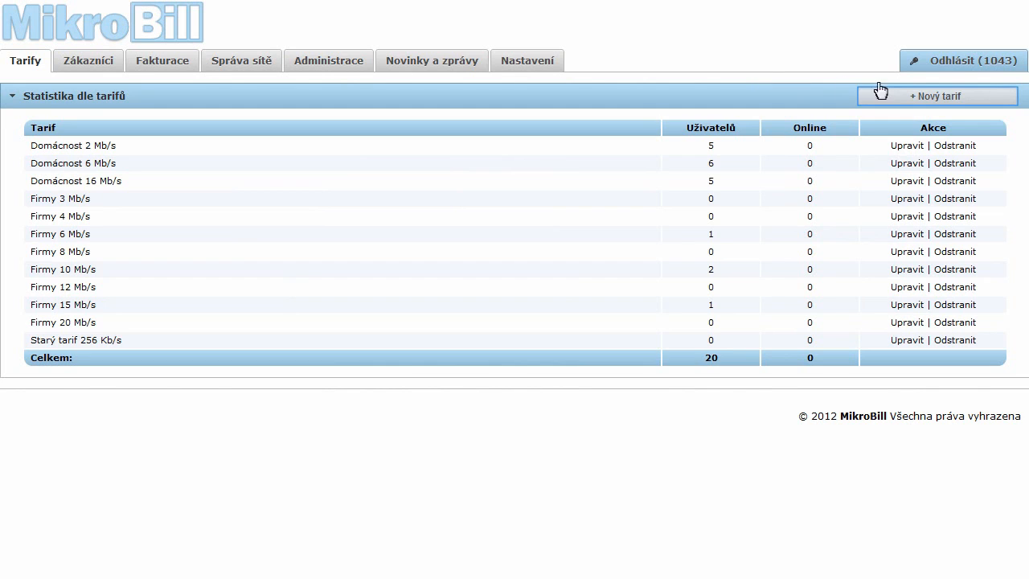
# Step: Fill a new tariff form with name 'PowerDomácnost 8Mb/s' and price 790
pyautogui.click(948, 109)
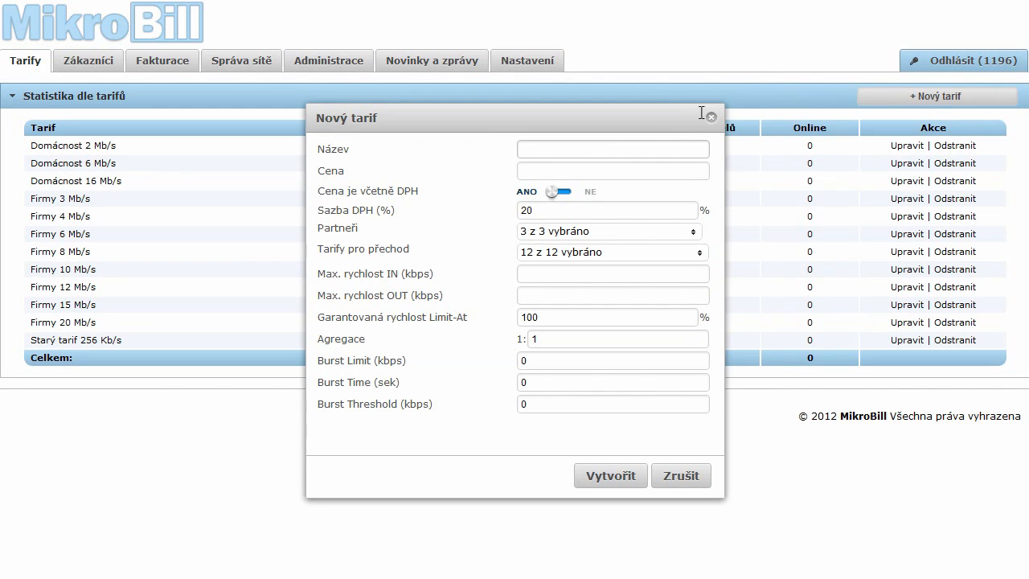
pyautogui.click(599, 145)
pyautogui.write('PowerDomácnost 8Mb/s')
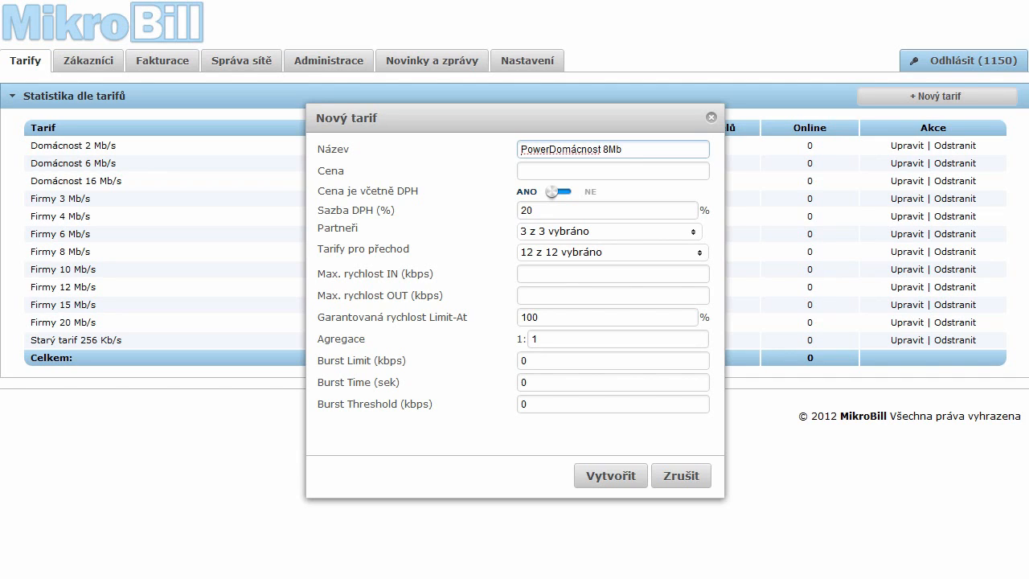
pyautogui.click(621, 169)
pyautogui.write('790')
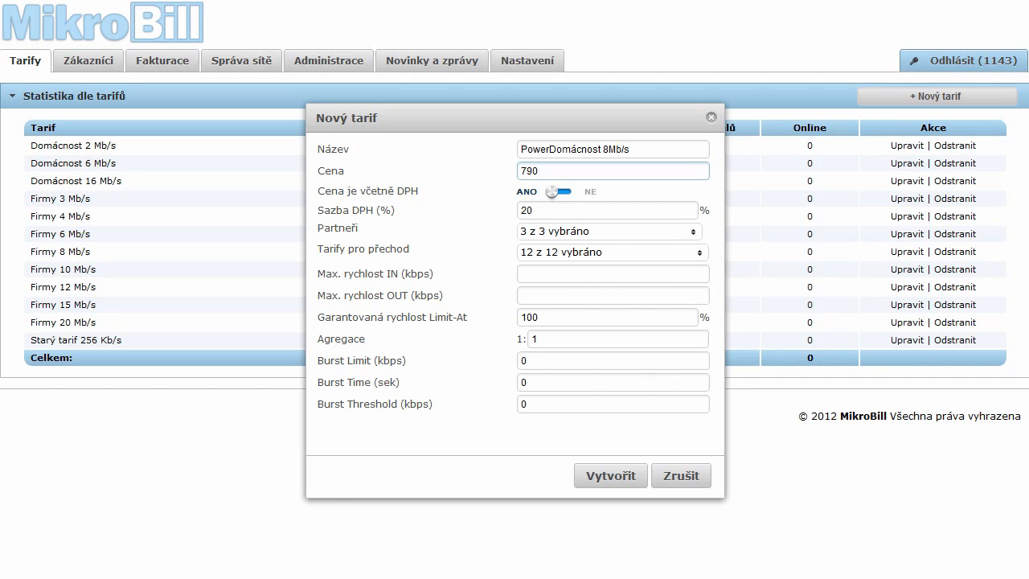
pyautogui.click(552, 194)
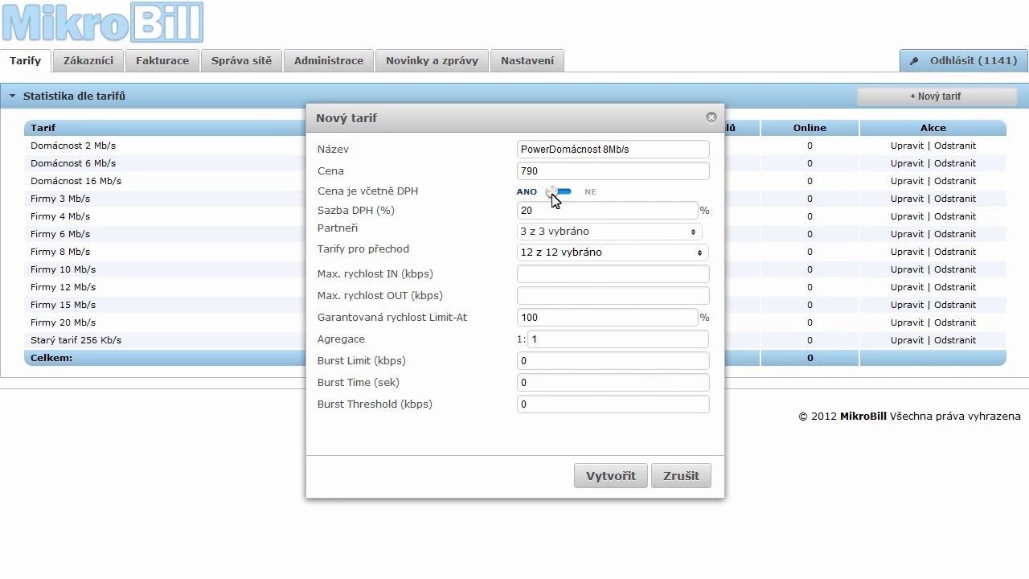
# Step: Exclude WiMAX reseller and WiFi partner from the new tariff's partner list
pyautogui.click(695, 234)
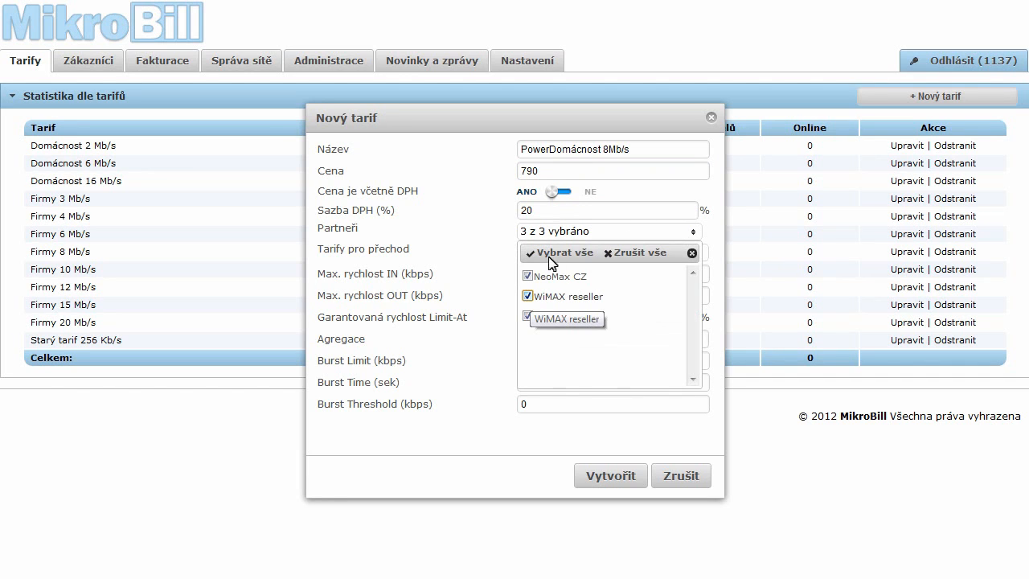
pyautogui.click(528, 297)
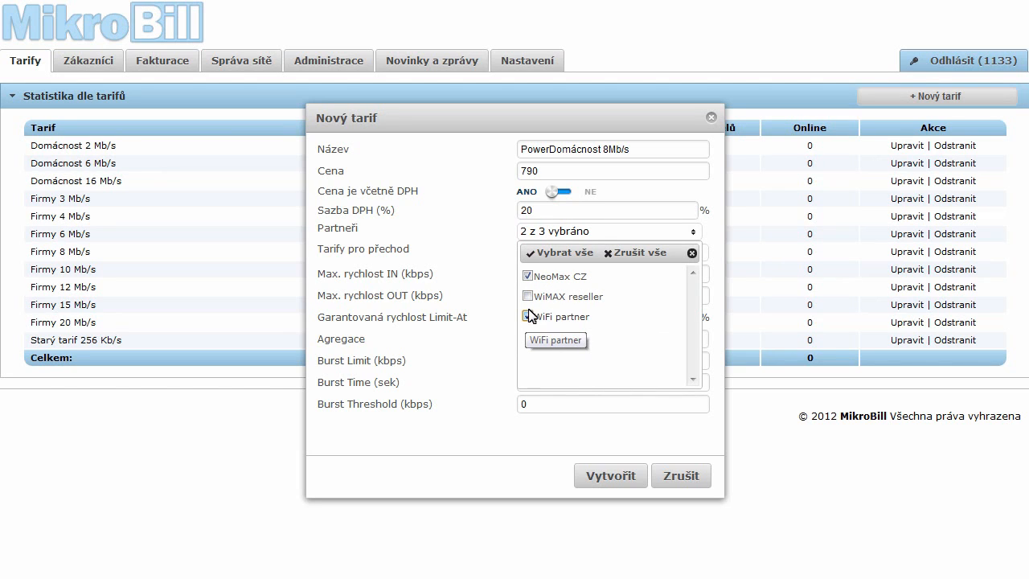
pyautogui.click(530, 318)
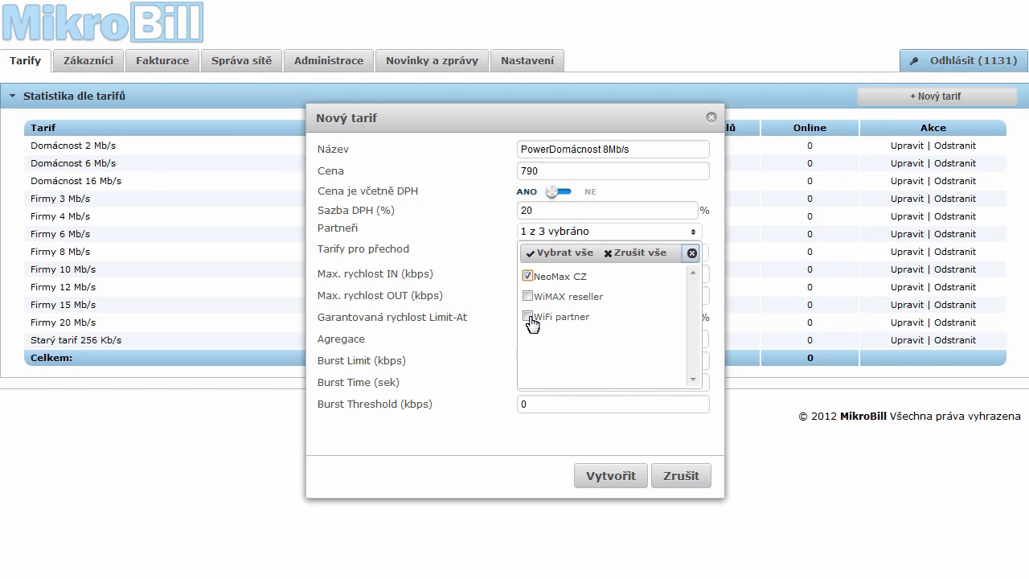
pyautogui.click(692, 254)
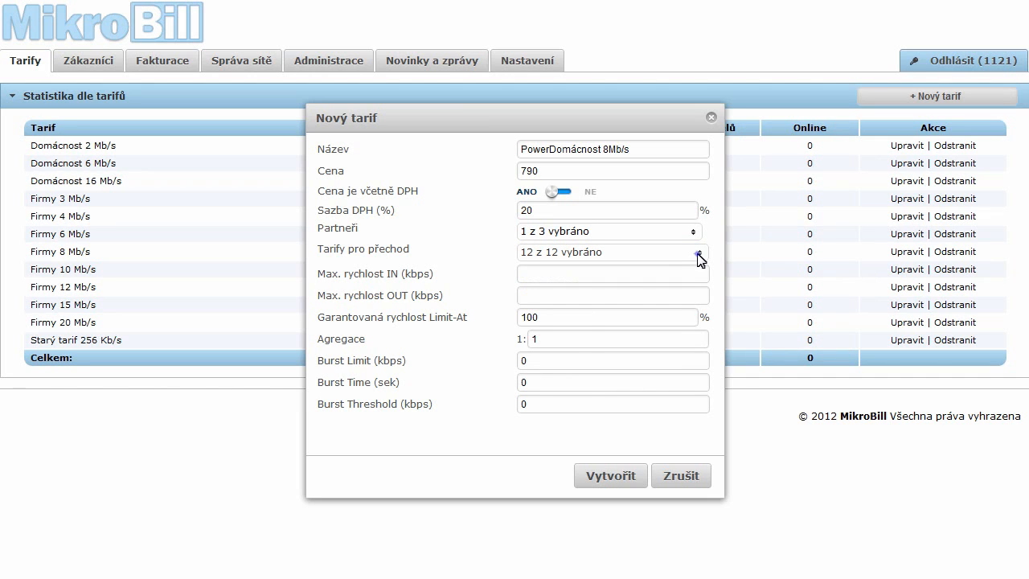
# Step: Limit allowed tariff transitions to only Domácnost 6 Mb/s and Domácnost 16 Mb/s
pyautogui.click(699, 254)
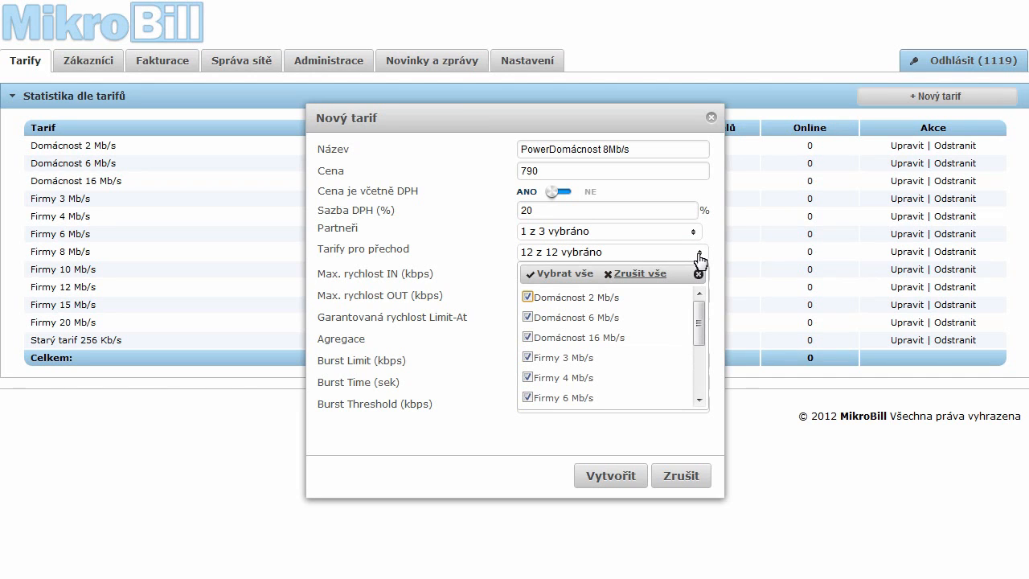
pyautogui.click(653, 274)
pyautogui.click(528, 316)
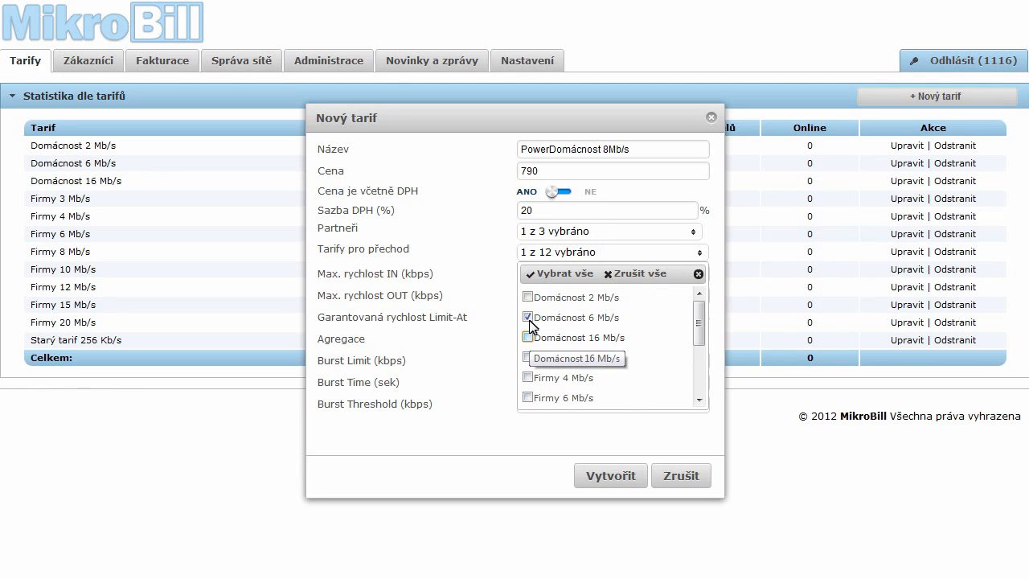
pyautogui.click(529, 338)
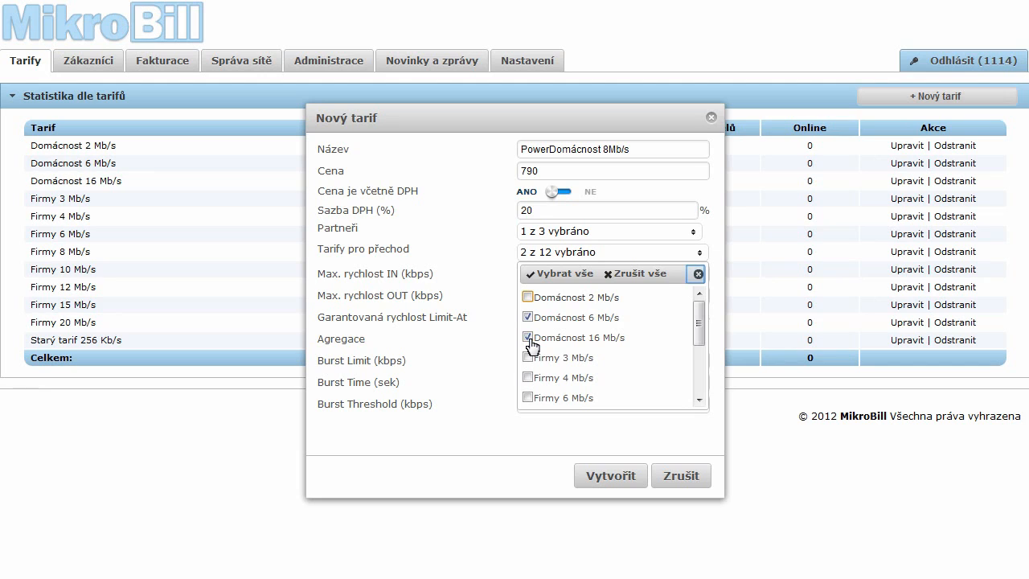
pyautogui.click(698, 275)
# Step: Set max speeds to 8192 kbps IN and 1024 kbps OUT, Limit-At 75 and aggregation 6
pyautogui.write('8192')
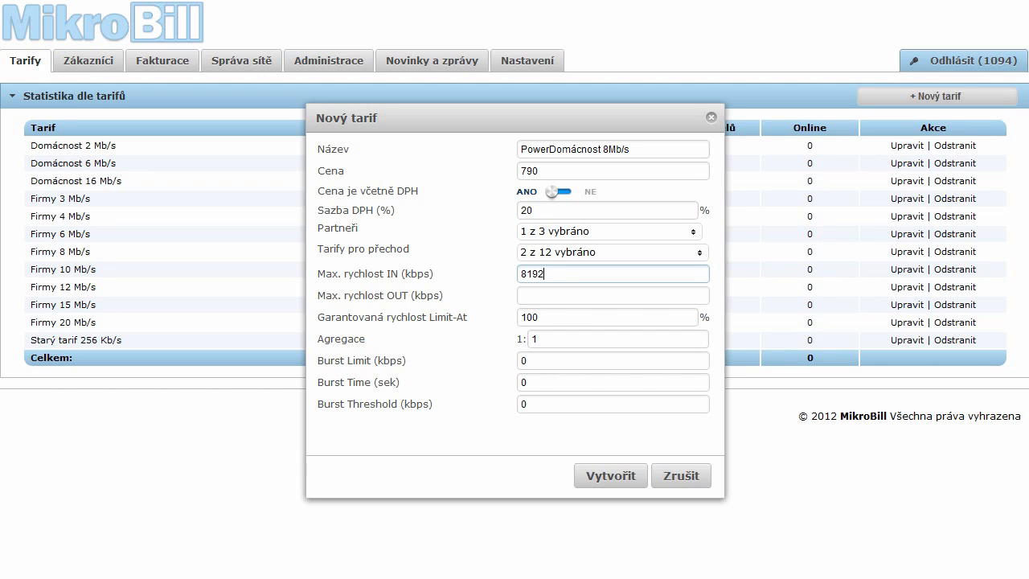
pyautogui.click(568, 295)
pyautogui.write('1024')
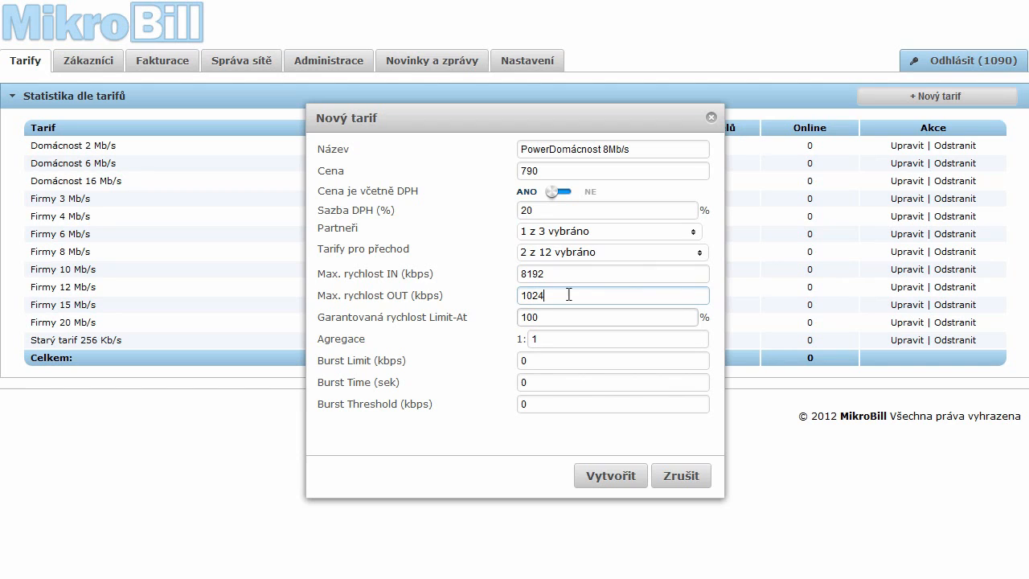
pyautogui.doubleClick(551, 319)
pyautogui.write('75')
pyautogui.click(552, 339)
pyautogui.press('BackSpace')
pyautogui.write('6')
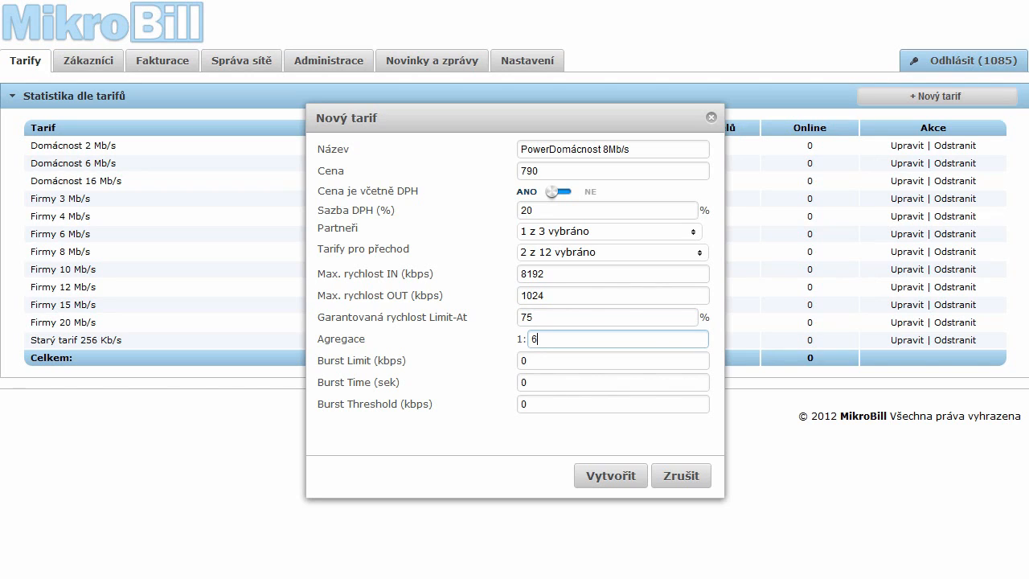
# Step: Set Burst Limit 10000, Burst Time 60 and Burst Threshold 4096, then create the tariff
pyautogui.doubleClick(548, 366)
pyautogui.write('10000')
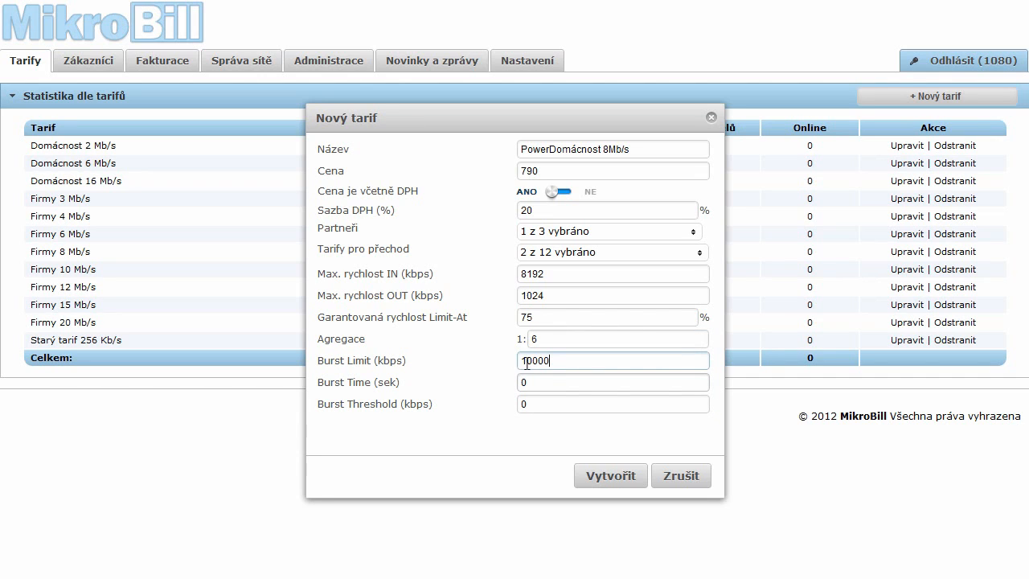
pyautogui.doubleClick(552, 382)
pyautogui.write('60')
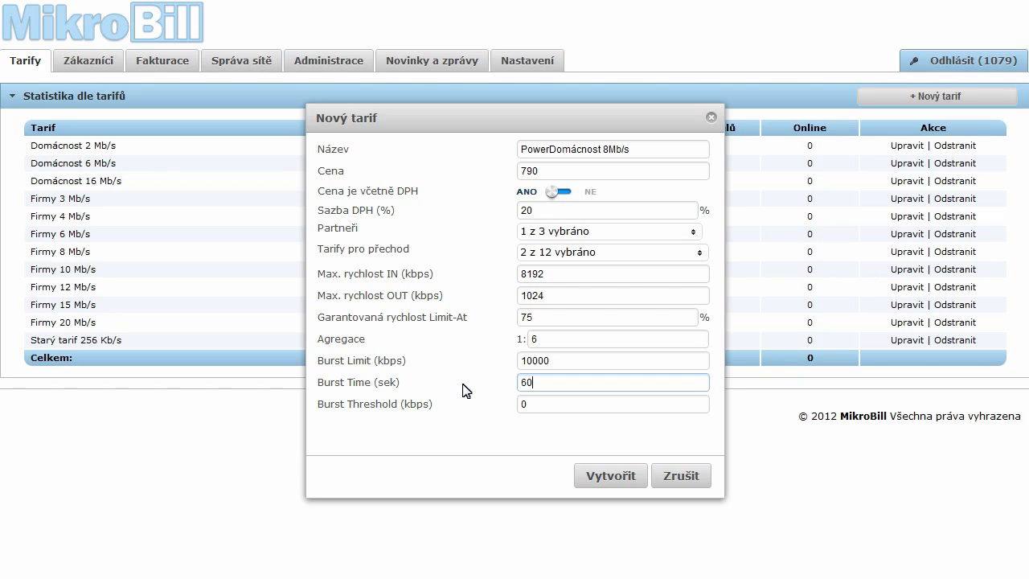
pyautogui.doubleClick(527, 404)
pyautogui.write('4096')
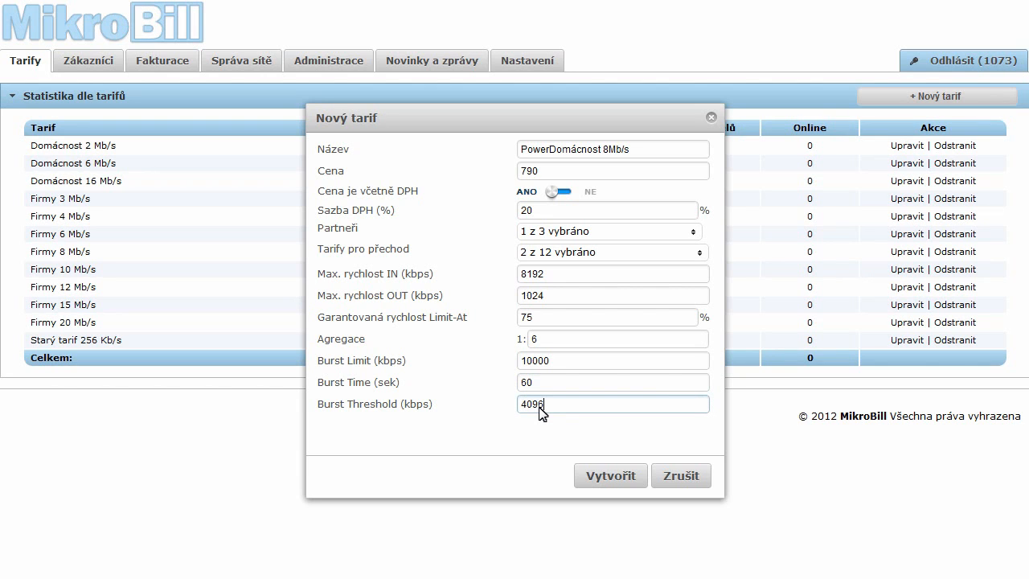
pyautogui.click(627, 475)
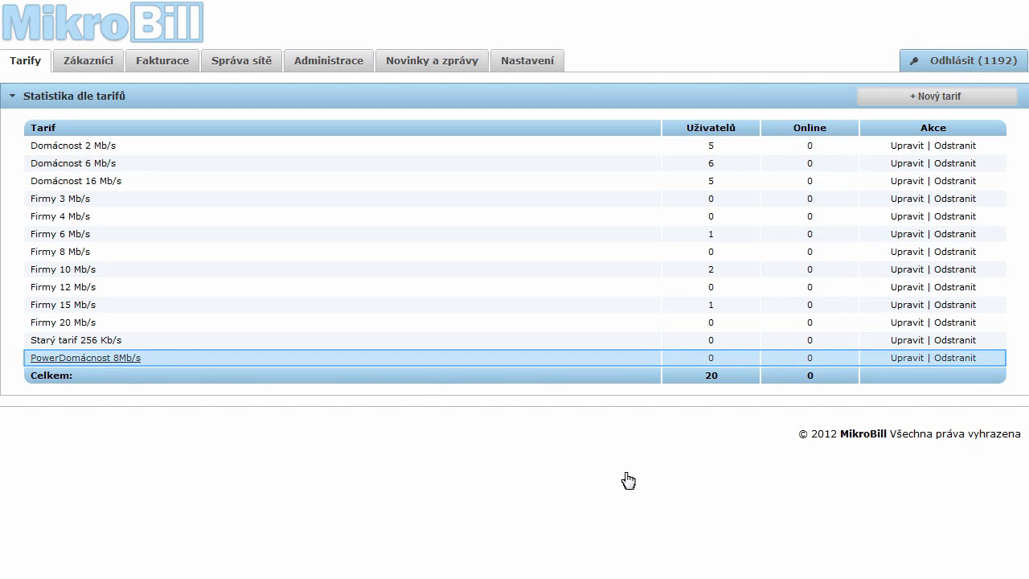
pyautogui.click(117, 359)
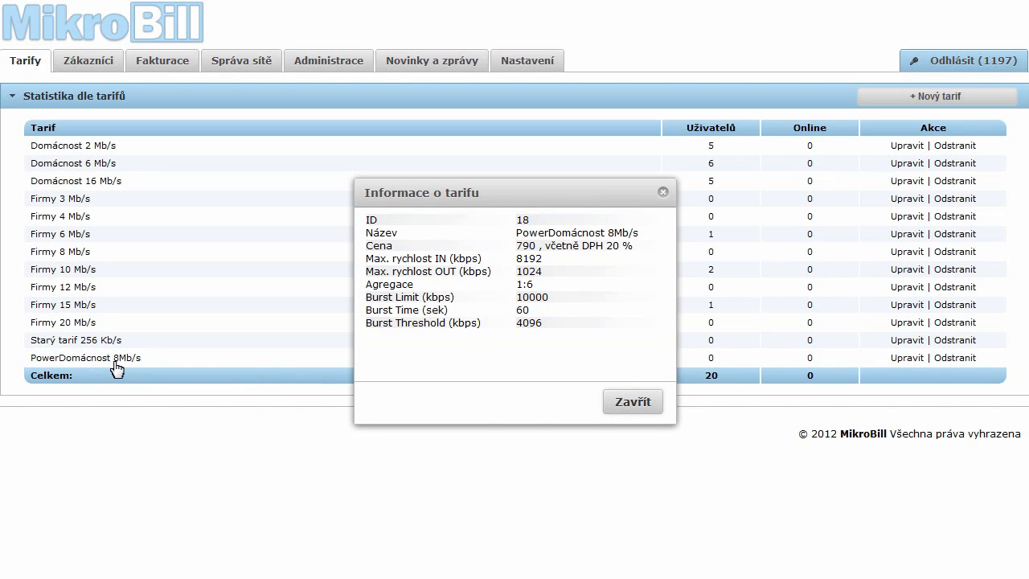
pyautogui.click(648, 405)
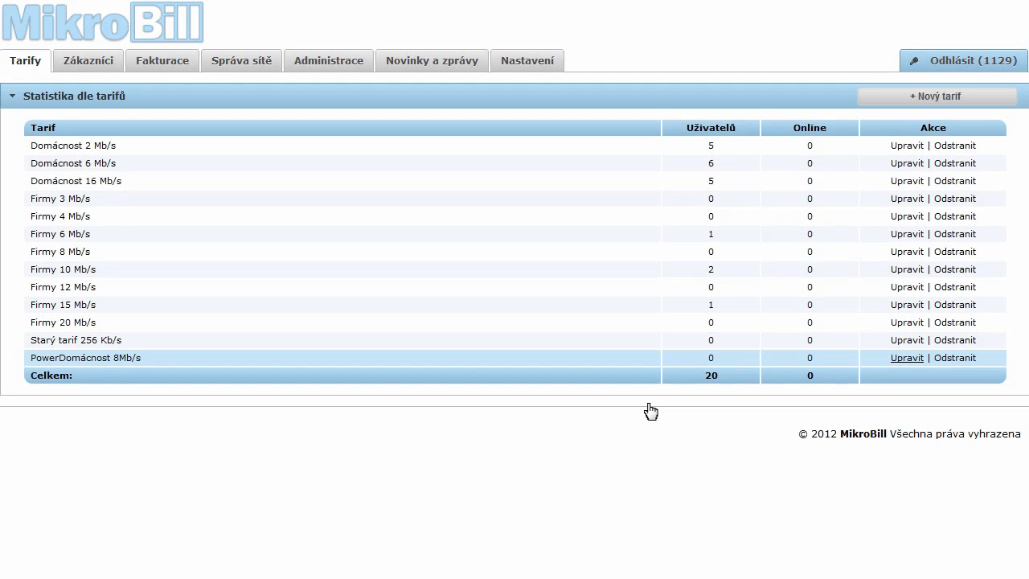
# Step: Edit PowerDomácnost 8Mb/s, change Max. rychlost OUT from 1024 to 2048, and save
pyautogui.click(907, 358)
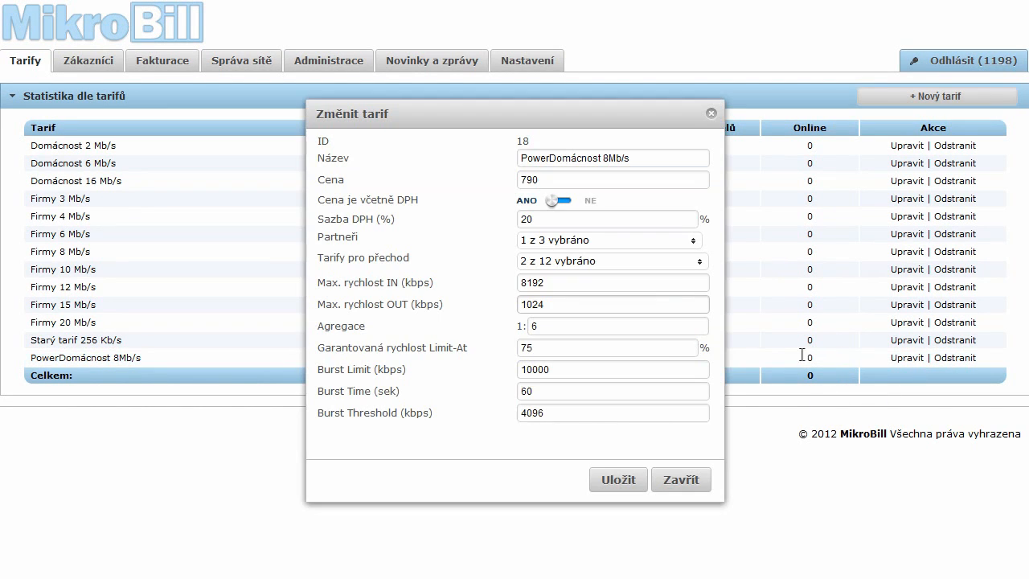
pyautogui.doubleClick(574, 305)
pyautogui.write('2048')
pyautogui.click(622, 481)
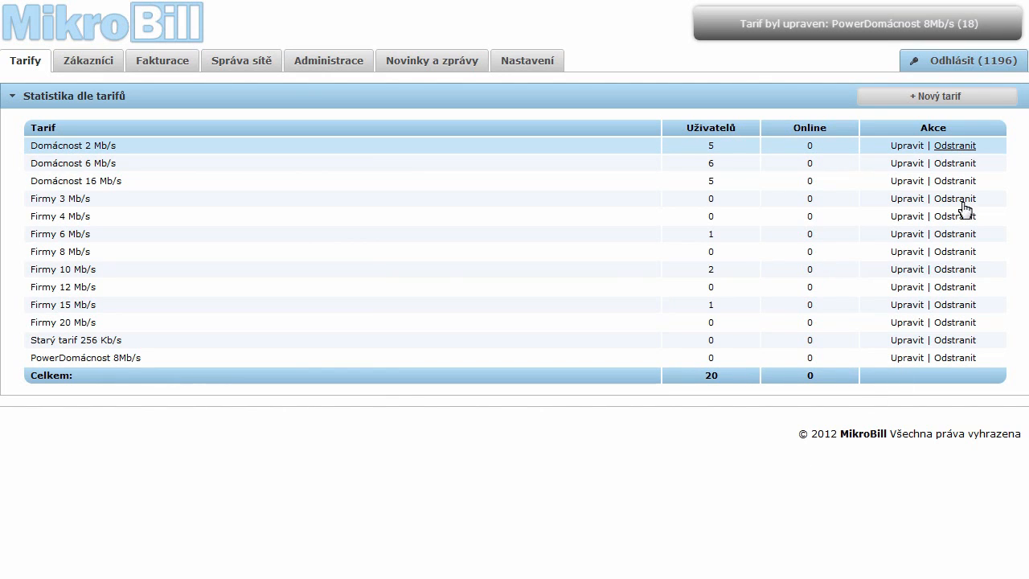
# Step: Attempt deleting Domácnost 2 Mb/s (refused, has users), then confirm deleting Starý tarif 256 Kb/s
pyautogui.click(955, 146)
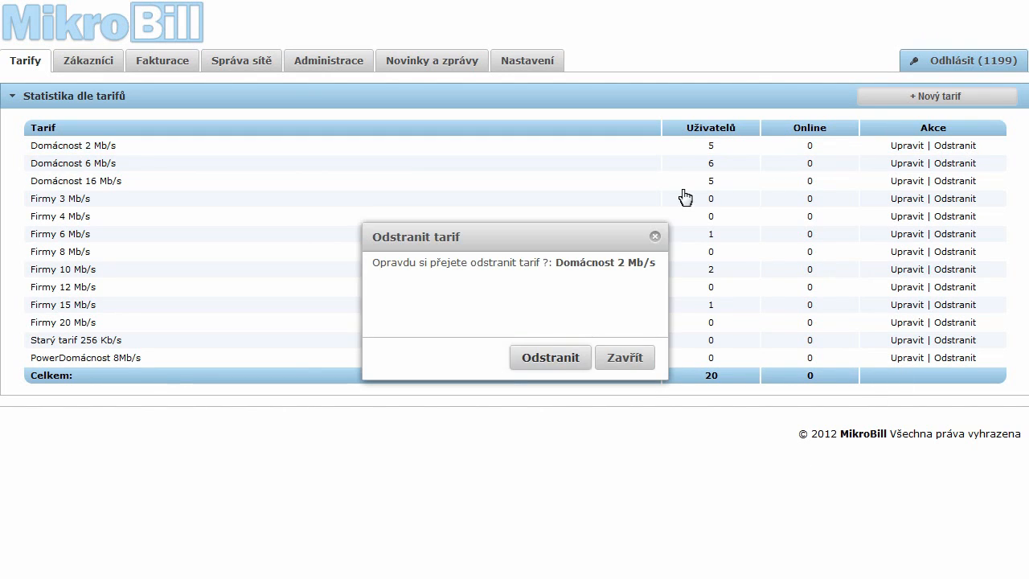
pyautogui.click(550, 359)
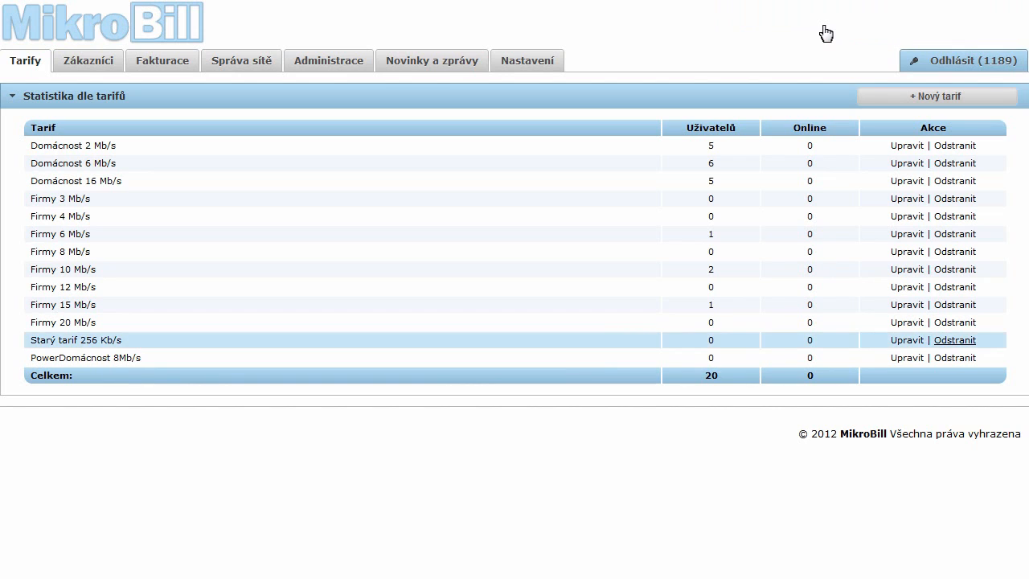
pyautogui.click(956, 341)
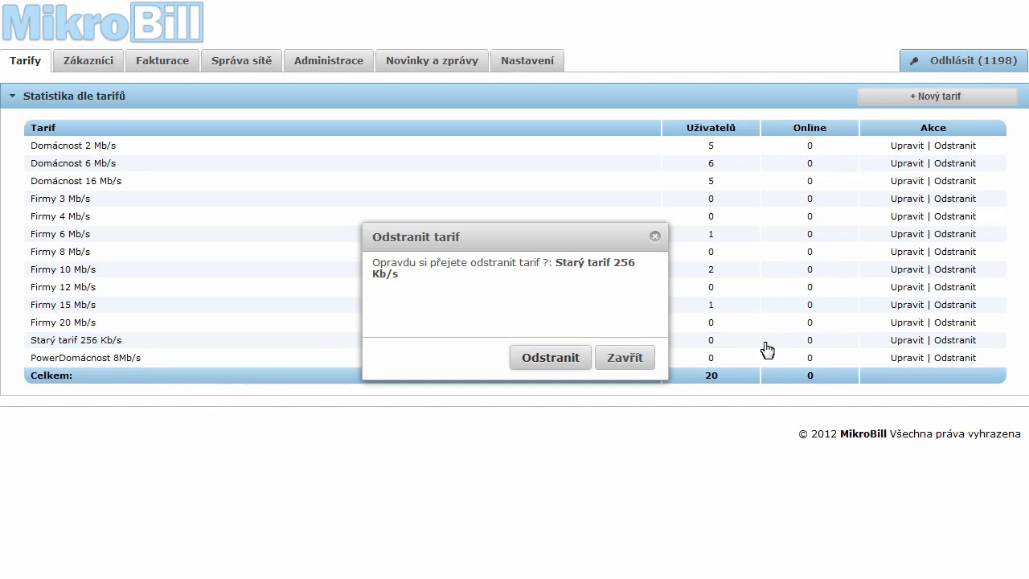
pyautogui.click(550, 358)
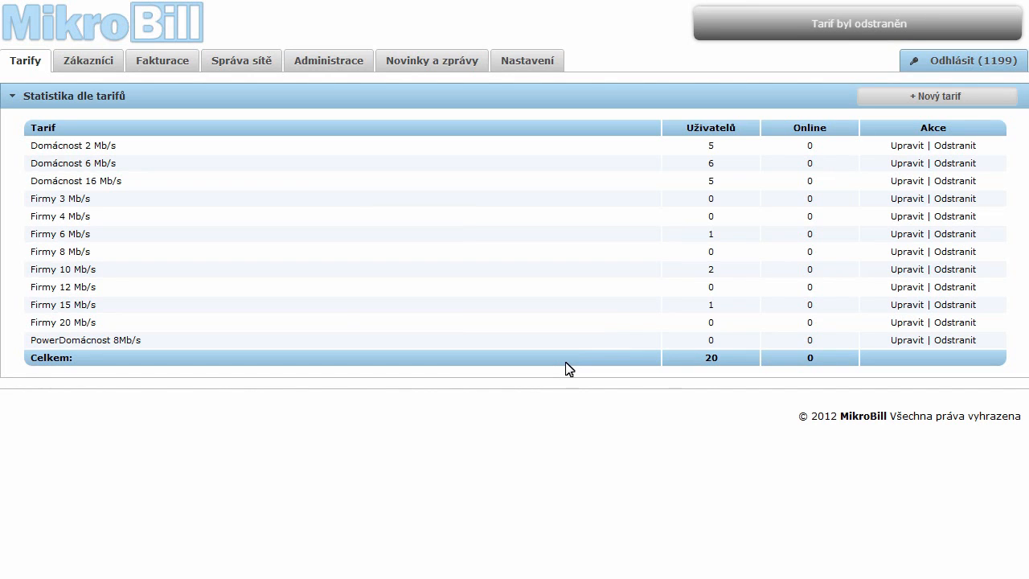